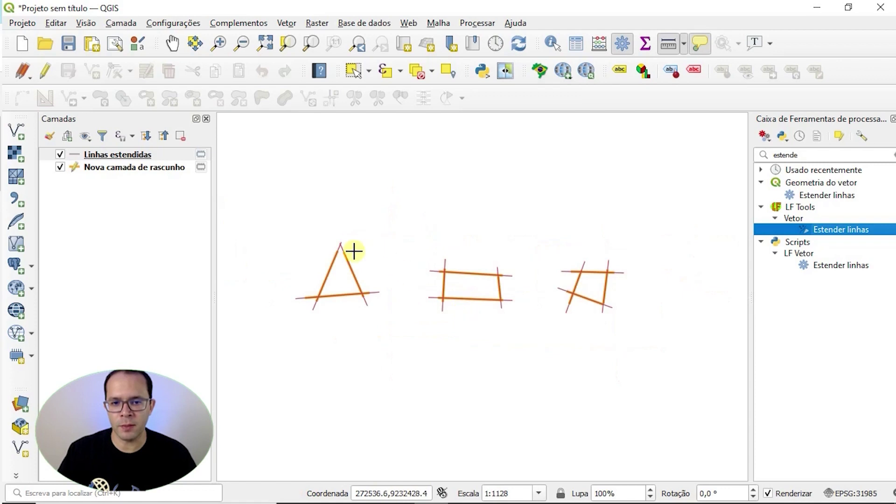
- Examine where the extended lines overshoot and cross at the triangle's apex and the rectangle's corners
{"action": "scroll", "coordinate": [340, 242], "scroll_direction": "up", "scroll_amount": 2}
{"action": "scroll", "coordinate": [404, 216], "scroll_direction": "up", "scroll_amount": 1}
{"action": "scroll", "coordinate": [405, 208], "scroll_direction": "down", "scroll_amount": 1}
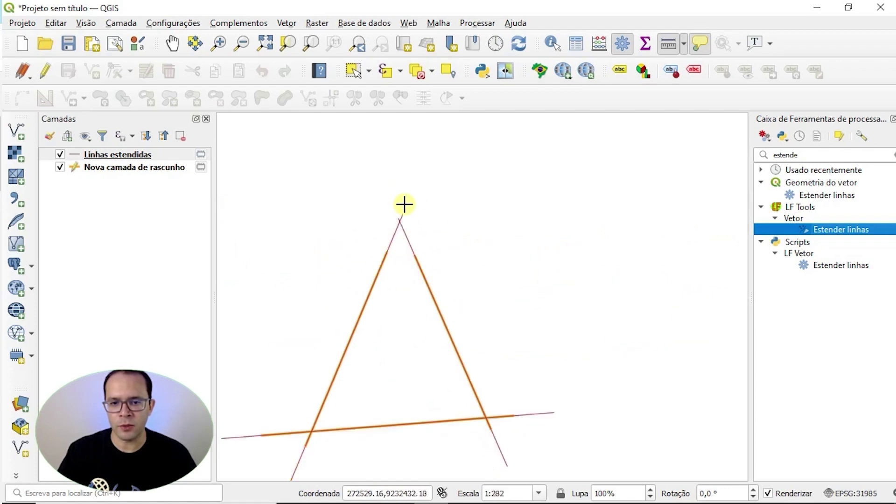
{"action": "scroll", "coordinate": [305, 380], "scroll_direction": "down", "scroll_amount": 1}
{"action": "scroll", "coordinate": [336, 407], "scroll_direction": "down", "scroll_amount": 1}
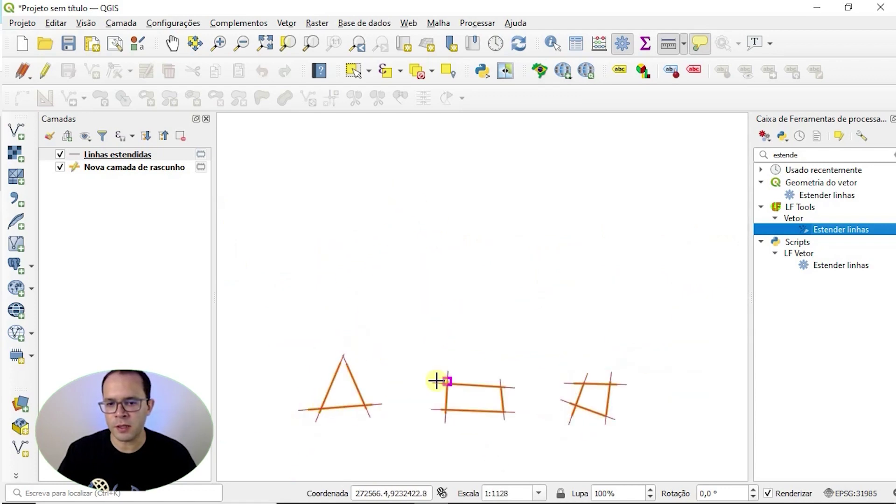
{"action": "scroll", "coordinate": [580, 390], "scroll_direction": "up", "scroll_amount": 1}
{"action": "scroll", "coordinate": [445, 345], "scroll_direction": "down", "scroll_amount": 1}
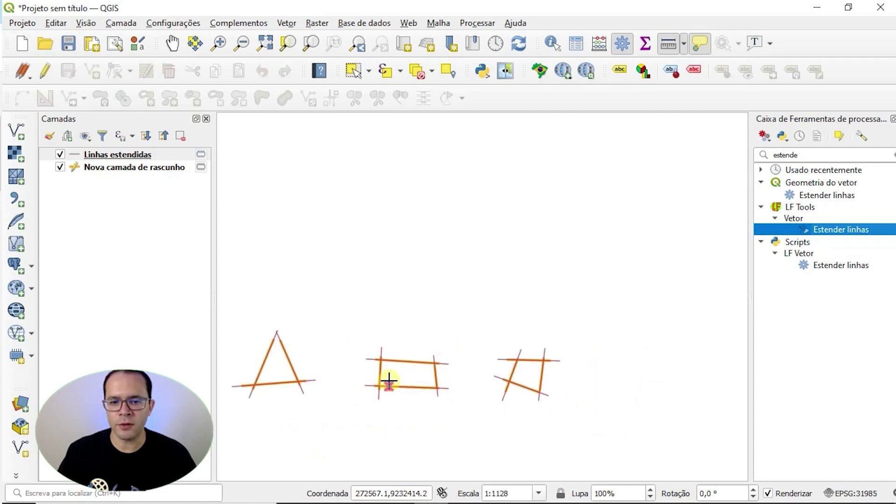
{"action": "scroll", "coordinate": [386, 376], "scroll_direction": "up", "scroll_amount": 3}
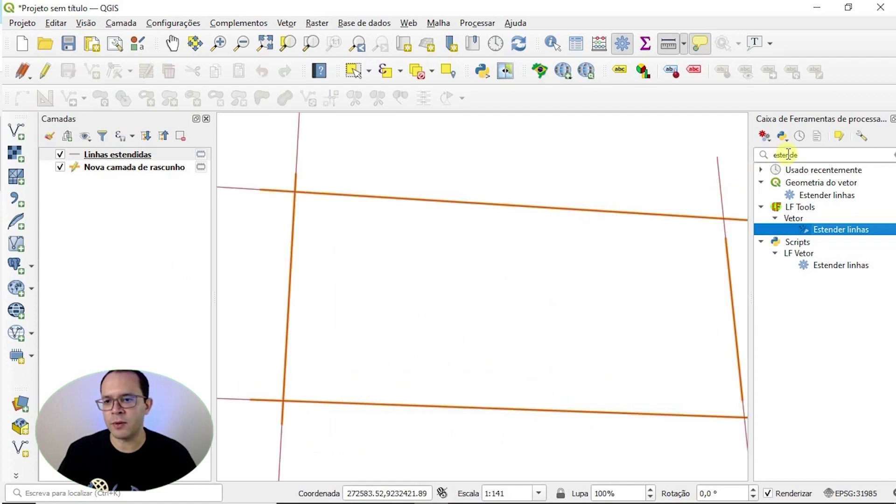
- Compare the parameters of the two Estender linhas algorithms, the native Geometria do vetor one and the LF Tools one, without running either
{"action": "left_click", "coordinate": [788, 154]}
{"action": "left_click", "coordinate": [820, 228]}
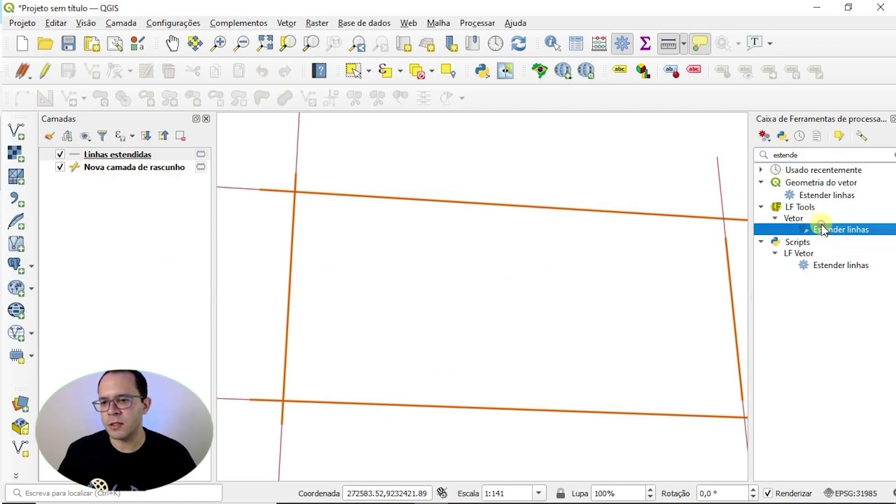
{"action": "left_click", "coordinate": [823, 195]}
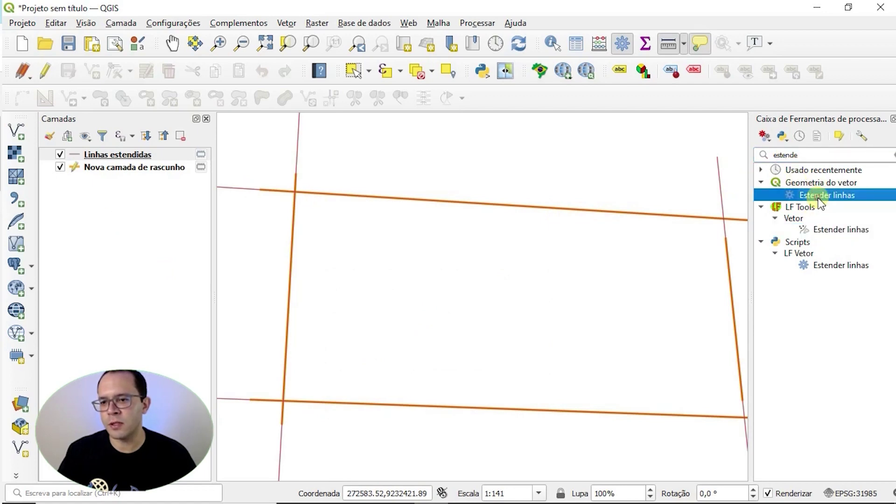
{"action": "double_click", "coordinate": [820, 196]}
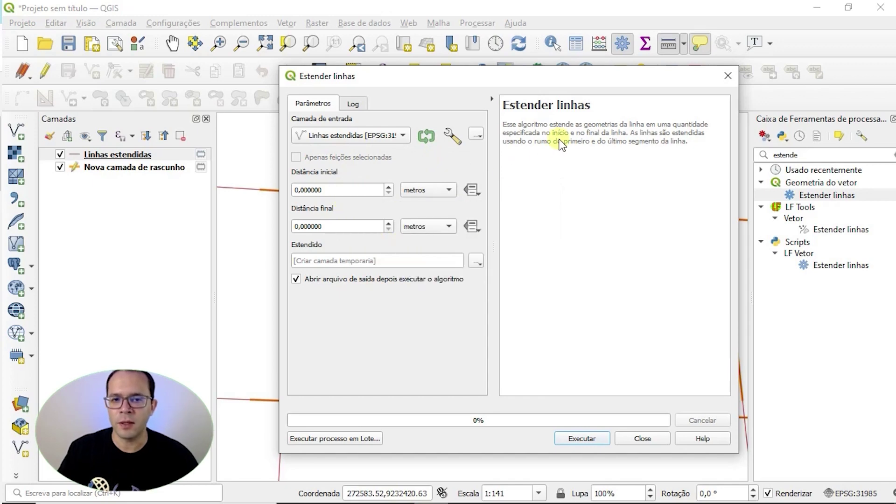
{"action": "left_click", "coordinate": [728, 75]}
{"action": "left_click", "coordinate": [834, 230]}
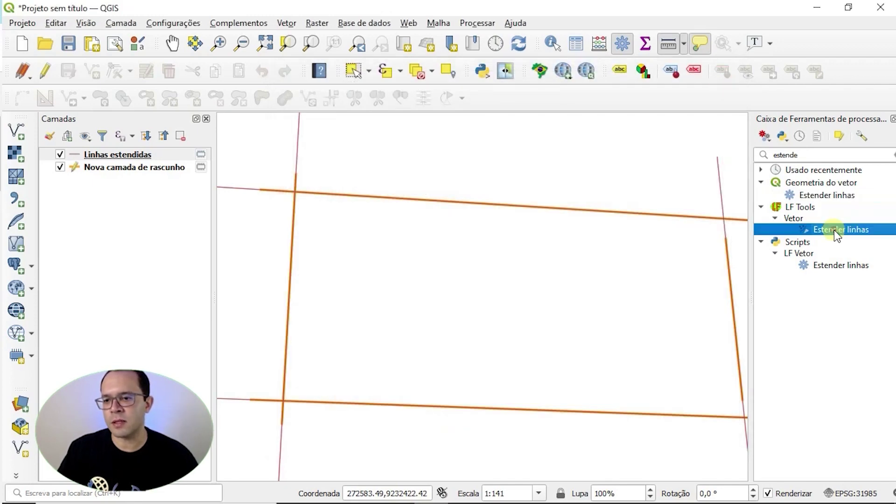
{"action": "double_click", "coordinate": [818, 229]}
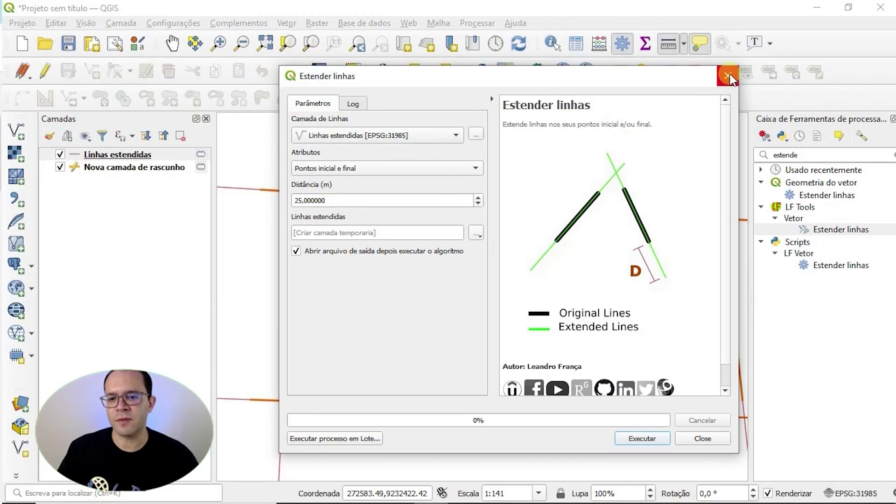
{"action": "left_click", "coordinate": [730, 73]}
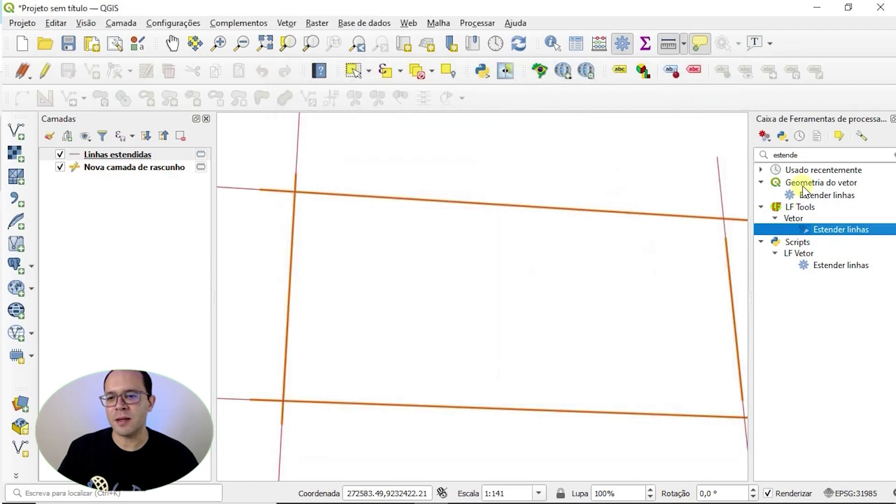
- Search the processing toolbox for "quebra" and look through the line-splitting algorithms, including Linhas com quebra under Sobreposição de vetor
{"action": "double_click", "coordinate": [792, 155]}
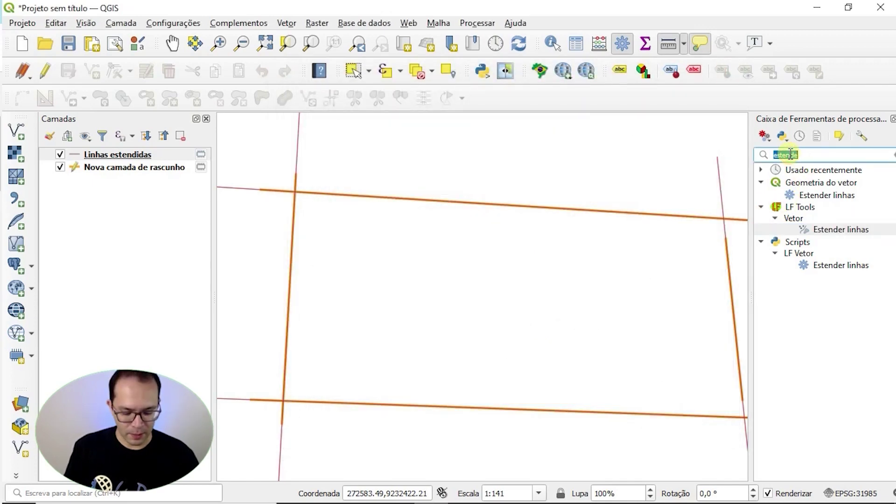
{"action": "type", "text": "quebra"}
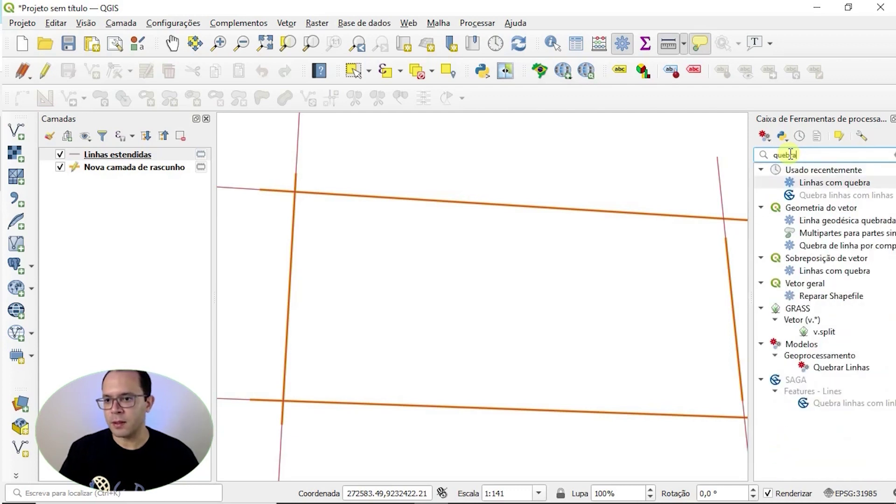
{"action": "left_click", "coordinate": [810, 186]}
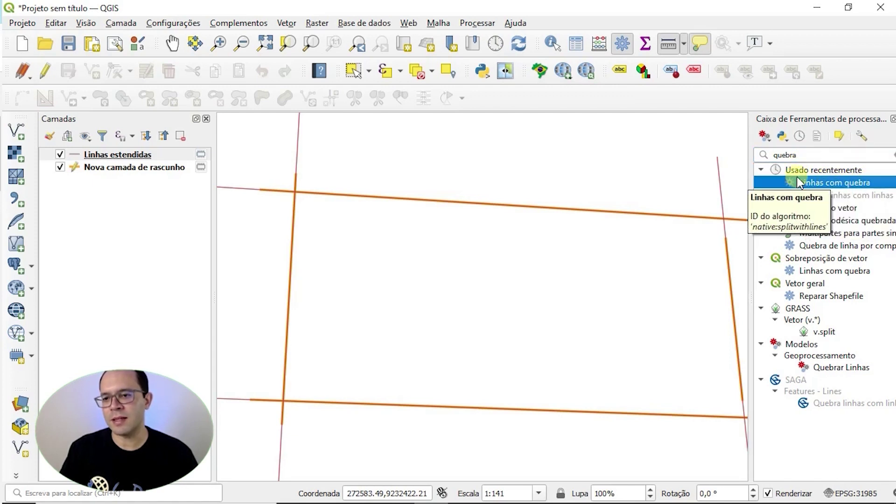
{"action": "left_click", "coordinate": [822, 270]}
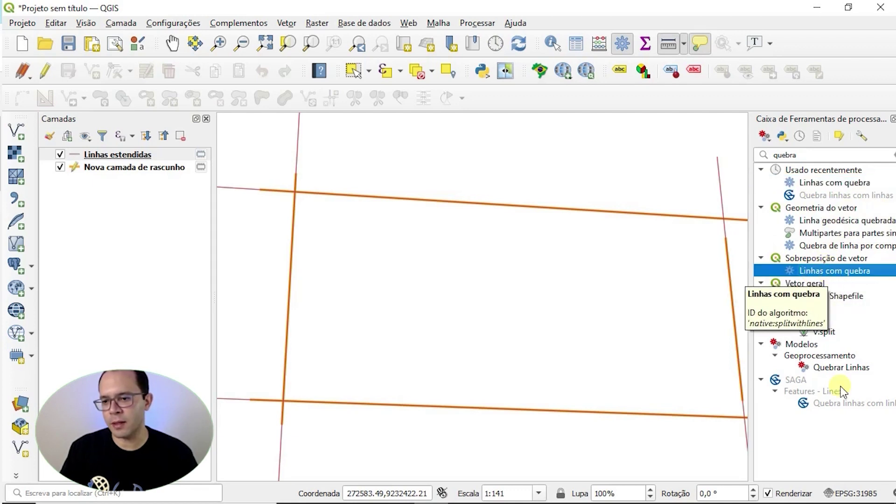
{"action": "left_click", "coordinate": [839, 404]}
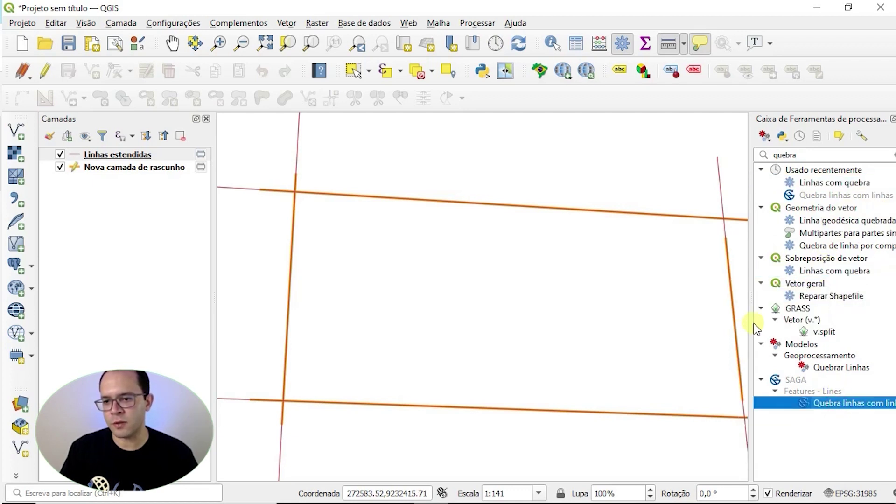
{"action": "left_click_drag", "start_coordinate": [750, 319], "coordinate": [748, 286]}
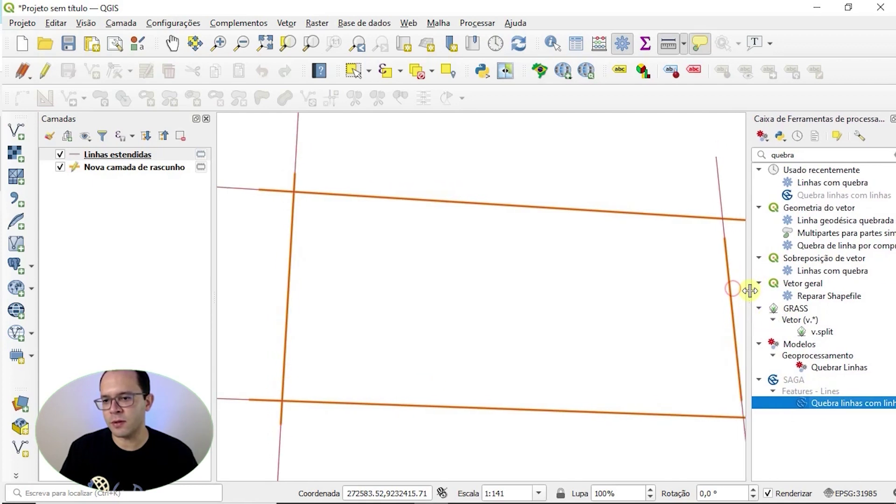
- Run Linhas com quebra with Linhas estendidas as both input and split layer, outputting a temporary layer
{"action": "double_click", "coordinate": [821, 271]}
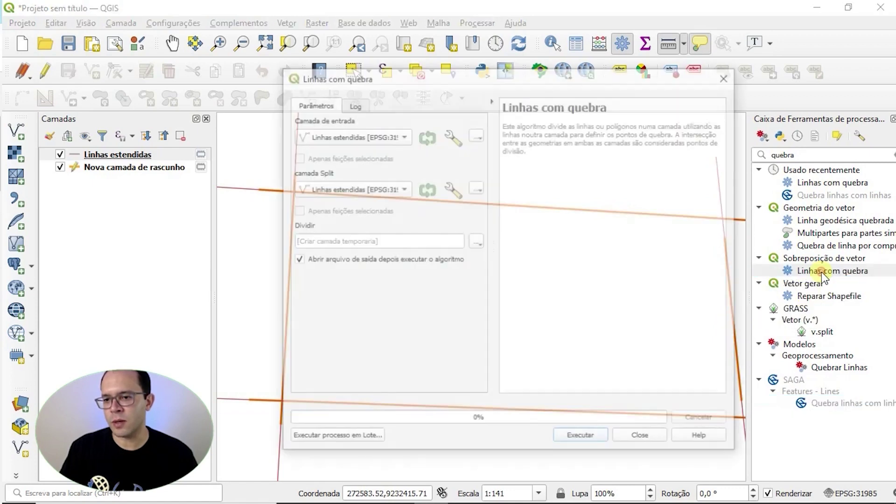
{"action": "left_click_drag", "start_coordinate": [511, 79], "coordinate": [450, 81]}
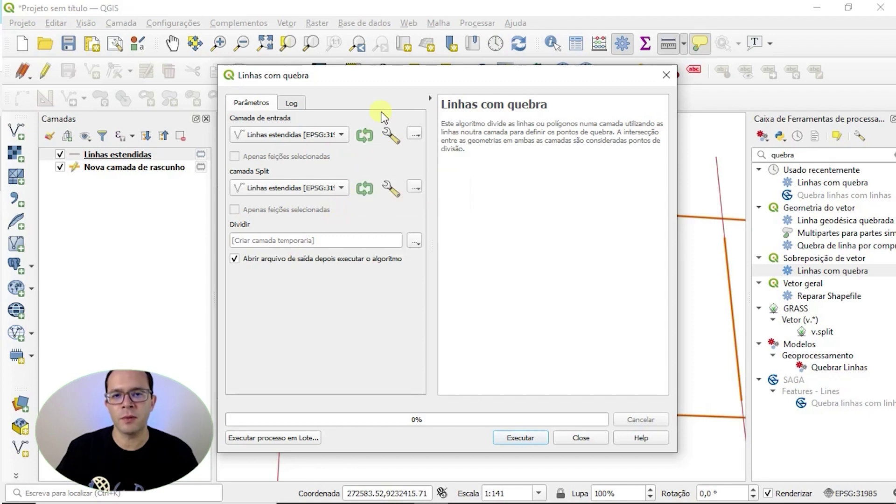
{"action": "left_click_drag", "start_coordinate": [383, 83], "coordinate": [430, 82]}
{"action": "left_click_drag", "start_coordinate": [266, 212], "coordinate": [244, 214]}
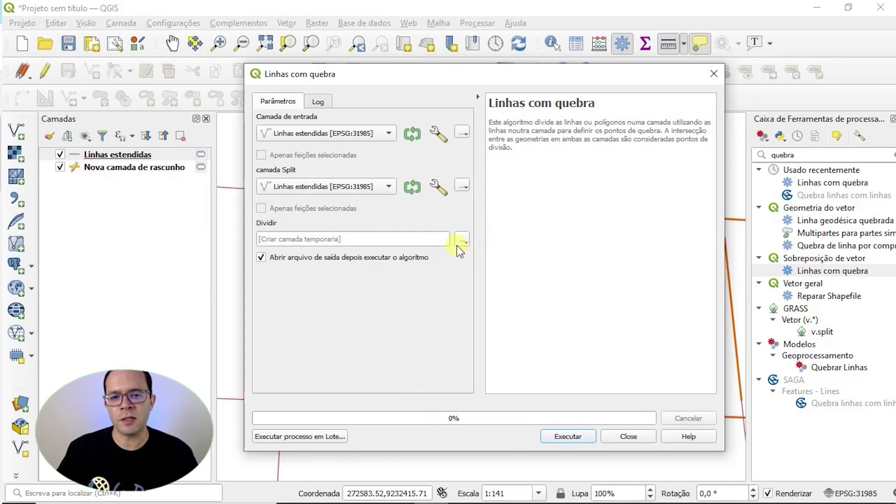
{"action": "left_click", "coordinate": [584, 436]}
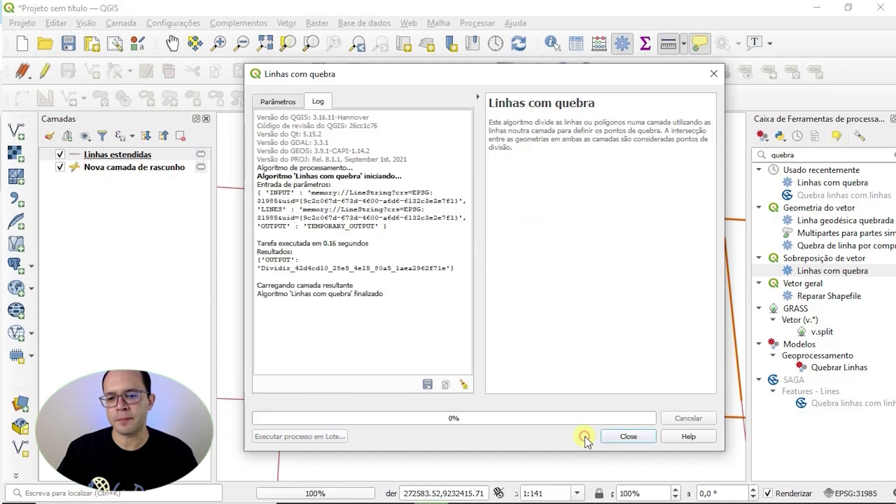
{"action": "left_click", "coordinate": [628, 437]}
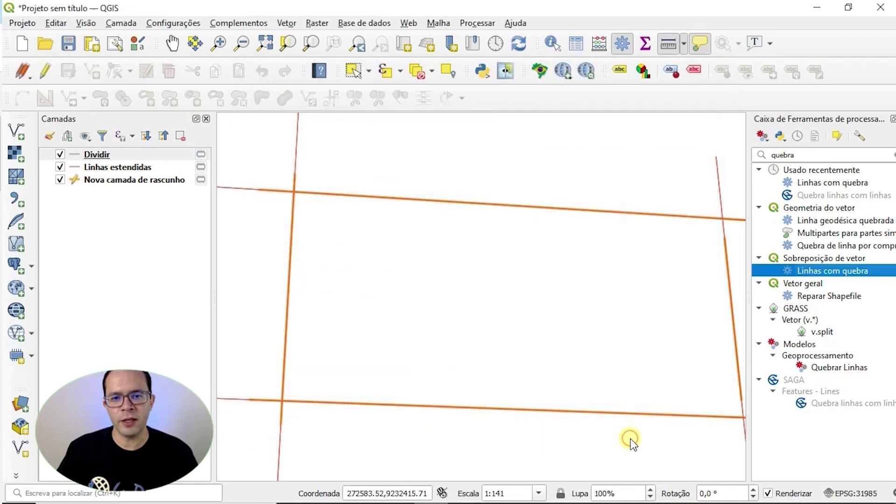
- Hide the Linhas estendidas and Nova camada de rascunho layers, and activate feature selection with the view zoomed to the Dividir layer
{"action": "left_click", "coordinate": [60, 168]}
{"action": "left_click", "coordinate": [59, 180]}
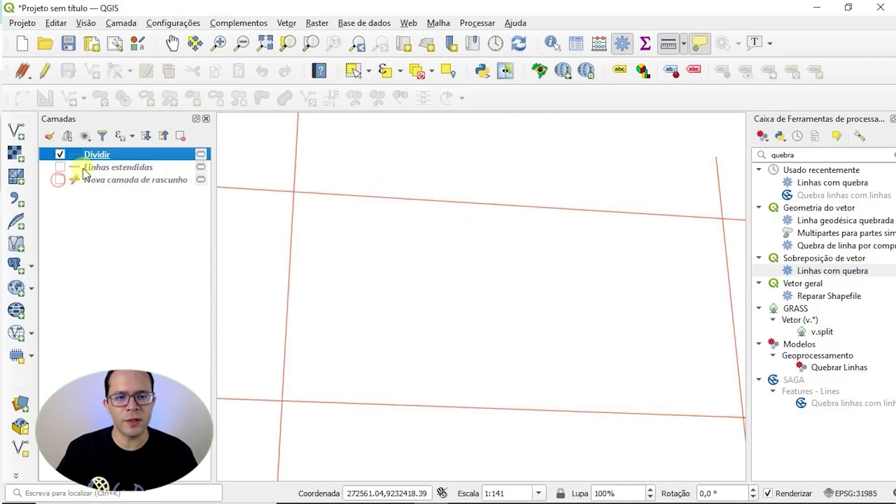
{"action": "right_click", "coordinate": [97, 155]}
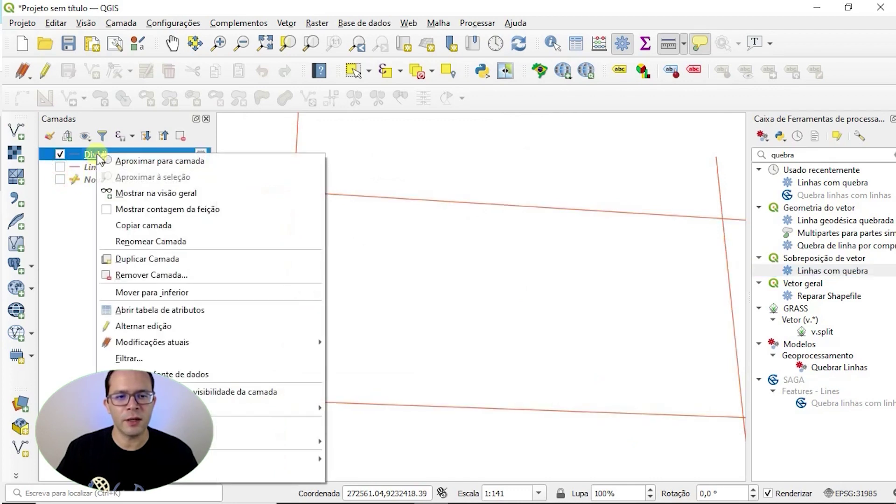
{"action": "left_click", "coordinate": [122, 159]}
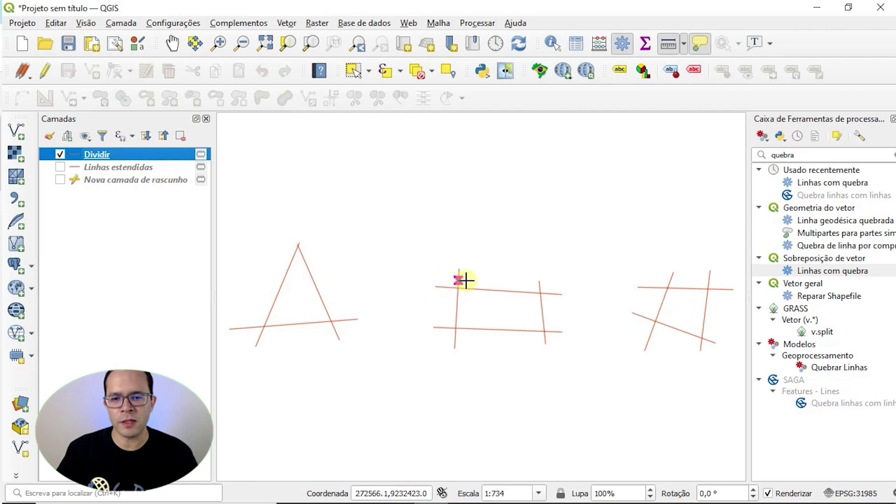
{"action": "left_click", "coordinate": [353, 72]}
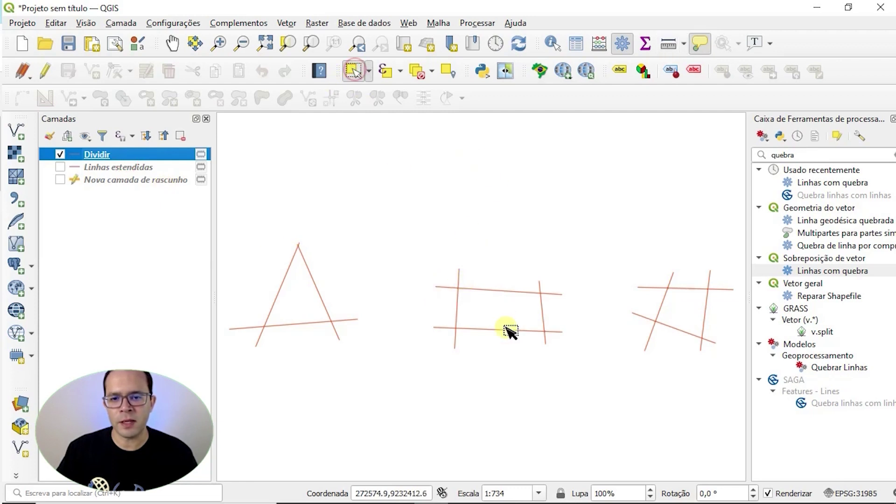
{"action": "scroll", "coordinate": [513, 323], "scroll_direction": "up", "scroll_amount": 1}
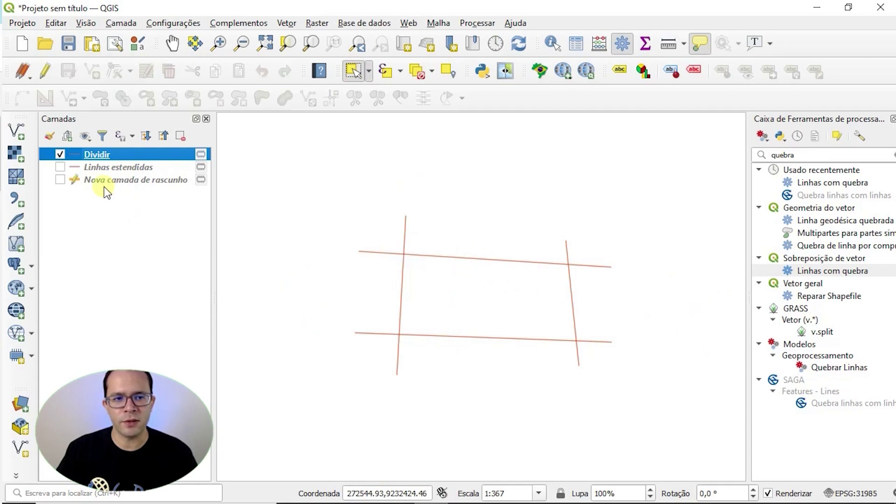
- Style the Dividir layer's line symbol with a width of 0,8 mm and the standard green colour
{"action": "double_click", "coordinate": [72, 153]}
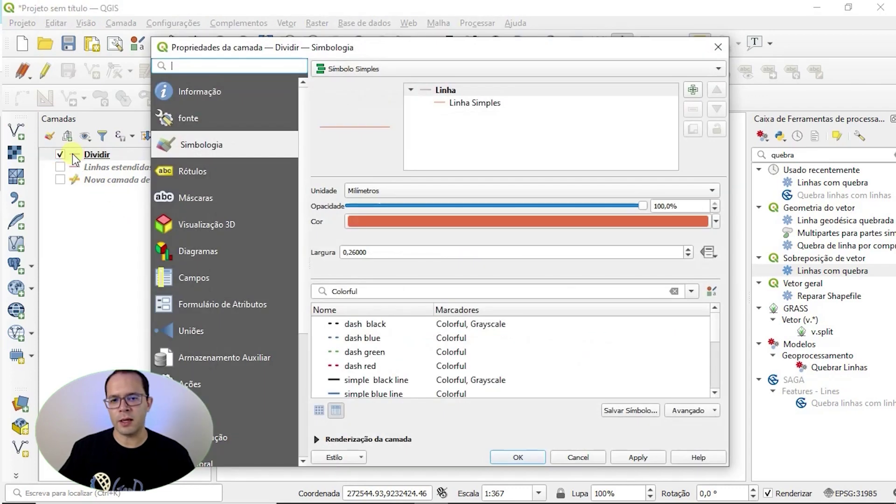
{"action": "left_click", "coordinate": [376, 253]}
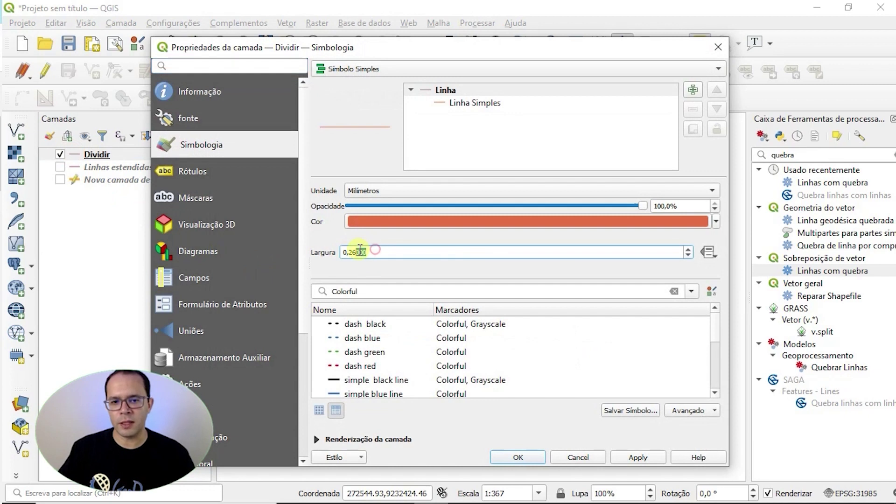
{"action": "left_click_drag", "start_coordinate": [353, 252], "coordinate": [372, 252]}
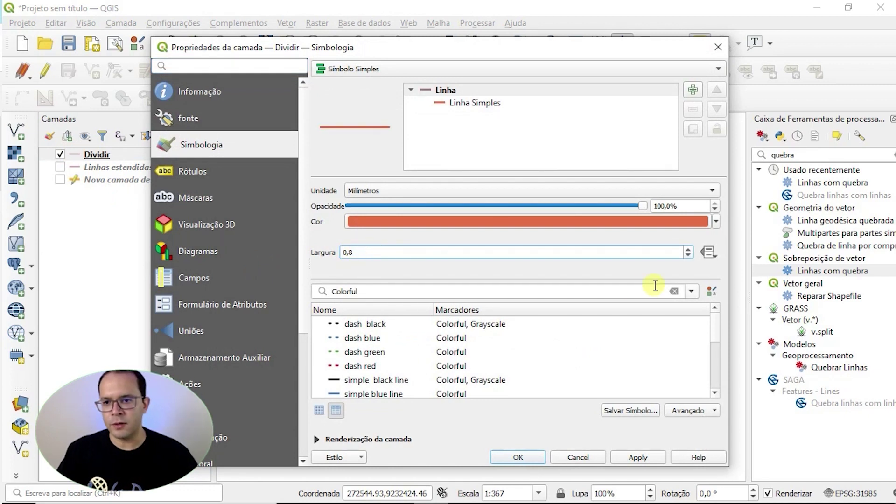
{"action": "left_click", "coordinate": [716, 220]}
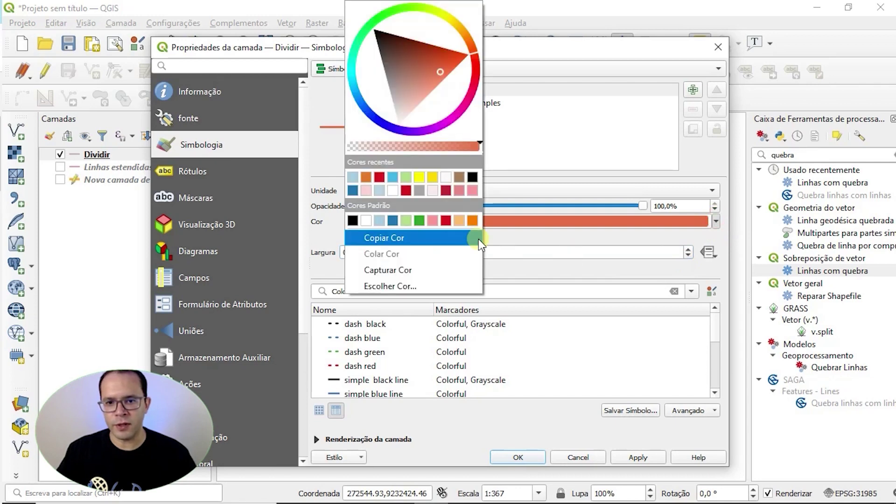
{"action": "left_click", "coordinate": [419, 221]}
{"action": "left_click", "coordinate": [542, 457]}
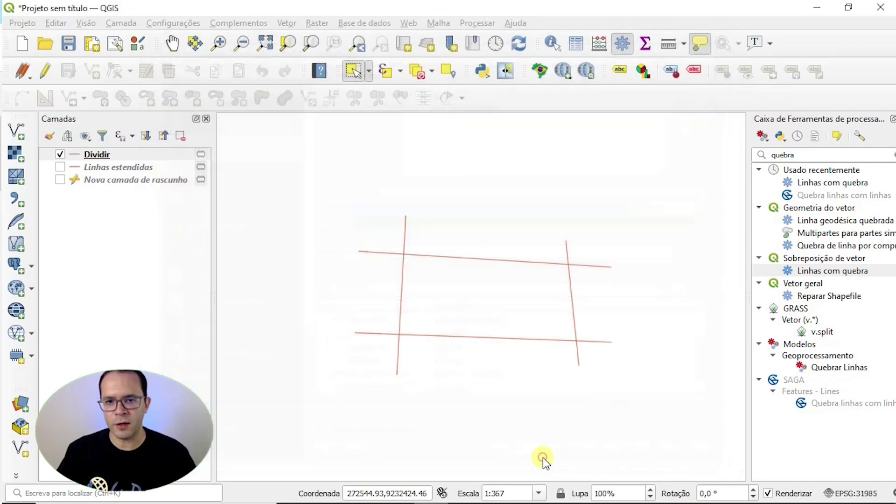
- Select the overhanging ends and sides of the middle rectangle one at a time to examine where its lines are split
{"action": "left_click", "coordinate": [407, 229]}
{"action": "left_click", "coordinate": [382, 253]}
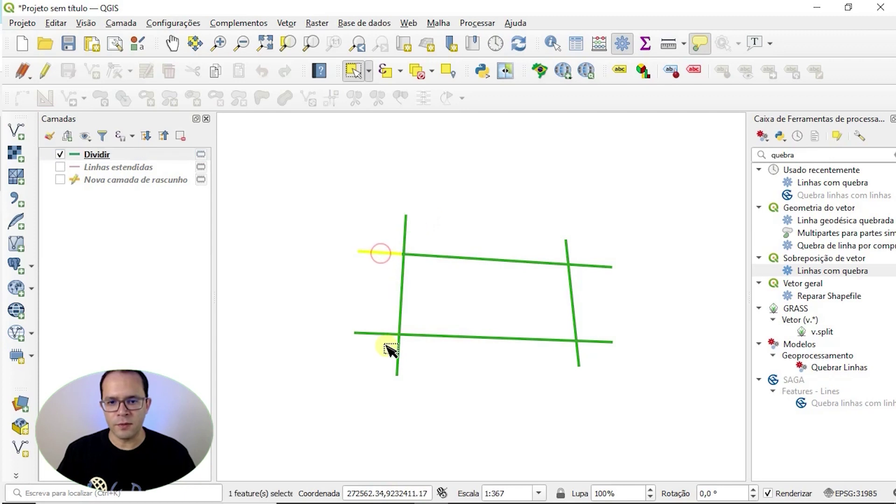
{"action": "left_click", "coordinate": [374, 334]}
{"action": "left_click", "coordinate": [396, 364]}
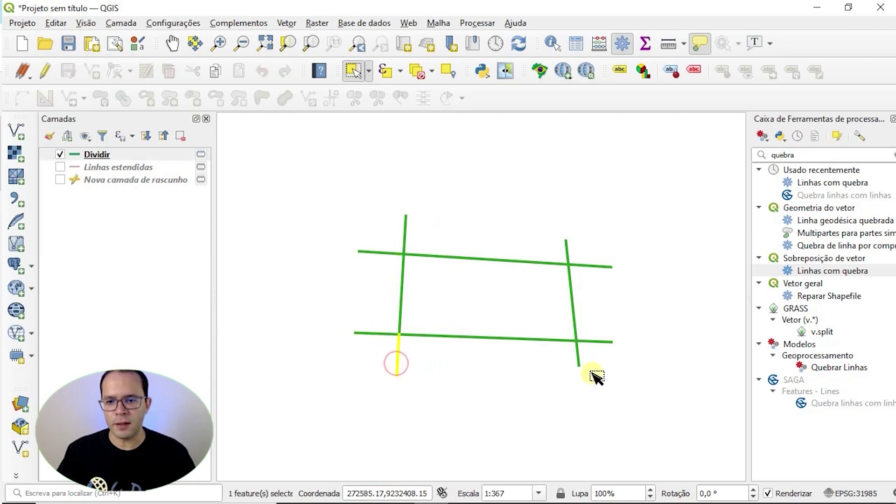
{"action": "scroll", "coordinate": [583, 263], "scroll_direction": "up", "scroll_amount": 1}
{"action": "left_click", "coordinate": [557, 240]}
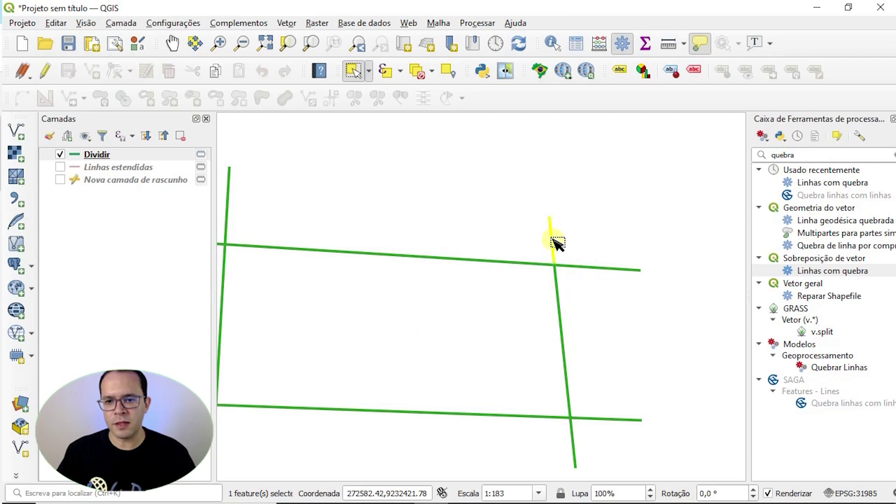
{"action": "left_click", "coordinate": [581, 265]}
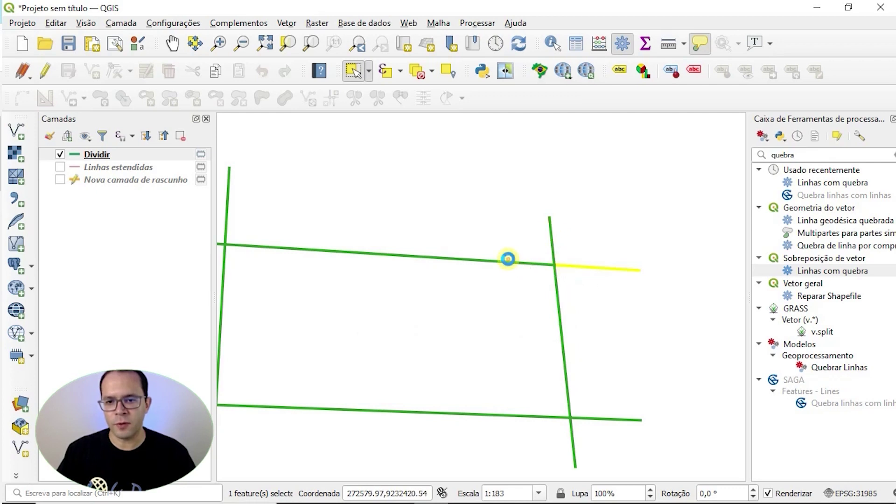
{"action": "left_click", "coordinate": [508, 261]}
{"action": "left_click", "coordinate": [561, 314]}
- Select the lower-left overhanging end of the quadrilateral to check that its lines are split too
{"action": "scroll", "coordinate": [424, 214], "scroll_direction": "down", "scroll_amount": 1}
{"action": "scroll", "coordinate": [426, 214], "scroll_direction": "down", "scroll_amount": 1}
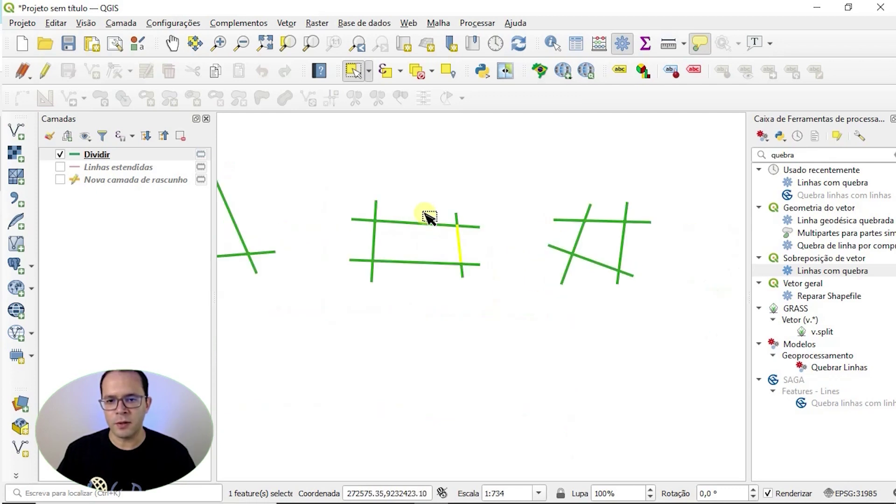
{"action": "scroll", "coordinate": [480, 322], "scroll_direction": "down", "scroll_amount": 1}
{"action": "scroll", "coordinate": [472, 300], "scroll_direction": "up", "scroll_amount": 1}
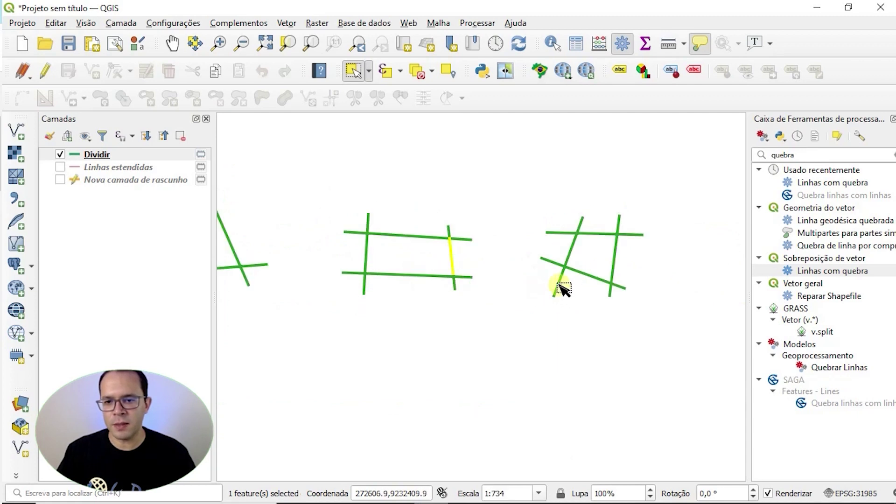
{"action": "left_click", "coordinate": [559, 285]}
{"action": "scroll", "coordinate": [559, 286], "scroll_direction": "up", "scroll_amount": 1}
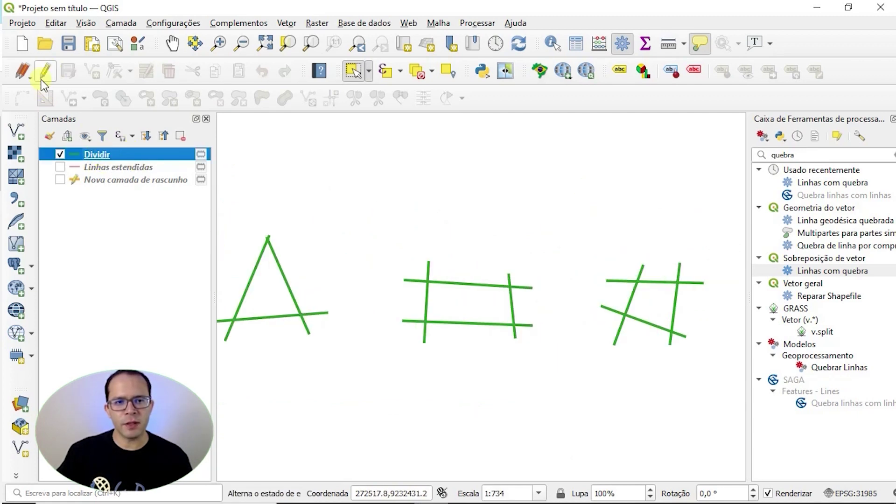
- Enable editing on the Dividir layer and delete the overhanging segments at the quadrilateral's lower-left corner and its top line's left end
{"action": "left_click", "coordinate": [43, 77]}
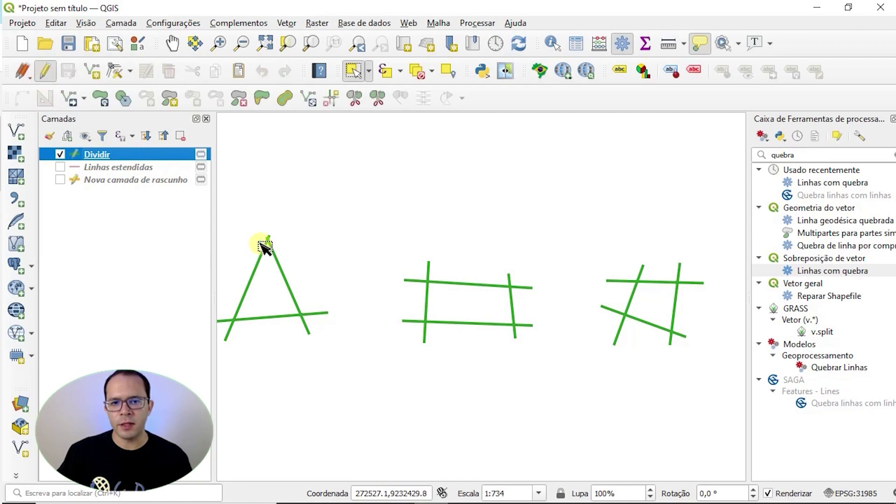
{"action": "scroll", "coordinate": [530, 303], "scroll_direction": "up", "scroll_amount": 2}
{"action": "scroll", "coordinate": [535, 249], "scroll_direction": "down", "scroll_amount": 2}
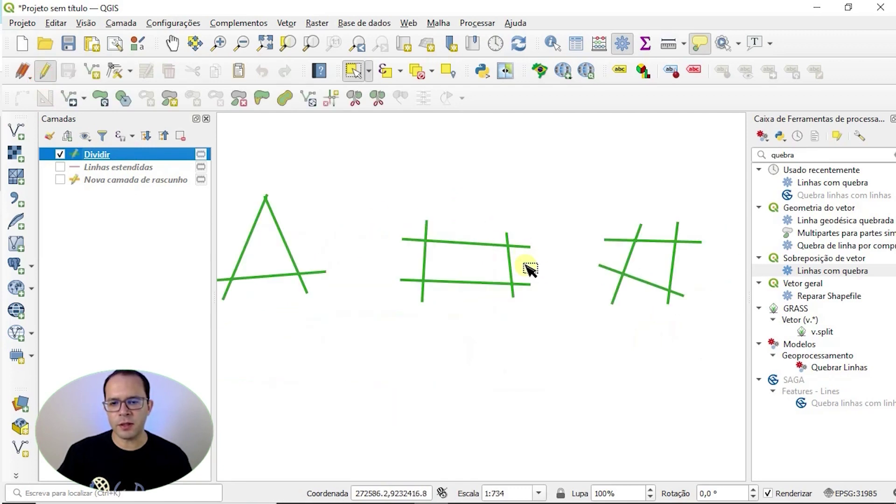
{"action": "scroll", "coordinate": [645, 294], "scroll_direction": "up", "scroll_amount": 1}
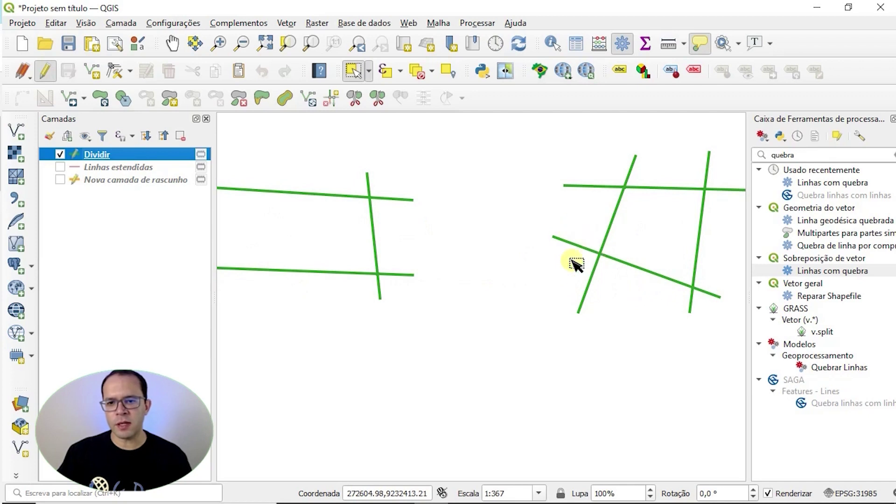
{"action": "left_click_drag", "start_coordinate": [541, 218], "coordinate": [598, 310]}
{"action": "key", "text": "Delete"}
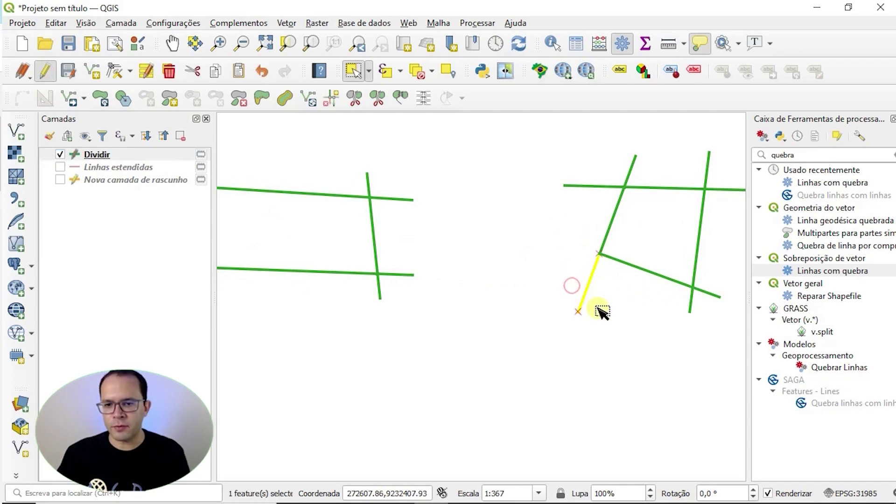
{"action": "key", "text": "Delete"}
{"action": "left_click_drag", "start_coordinate": [587, 167], "coordinate": [605, 206]}
{"action": "key", "text": "Delete"}
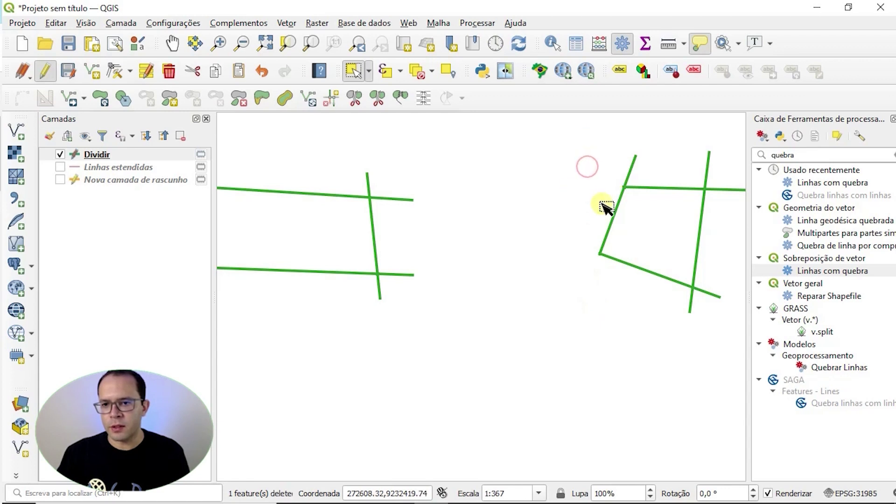
- Delete the quadrilateral's remaining overhangs: the top line's right end, both ends at the lower-right corner and the two upper ends
{"action": "scroll", "coordinate": [452, 290], "scroll_direction": "down", "scroll_amount": 1}
{"action": "left_click_drag", "start_coordinate": [593, 238], "coordinate": [612, 259]}
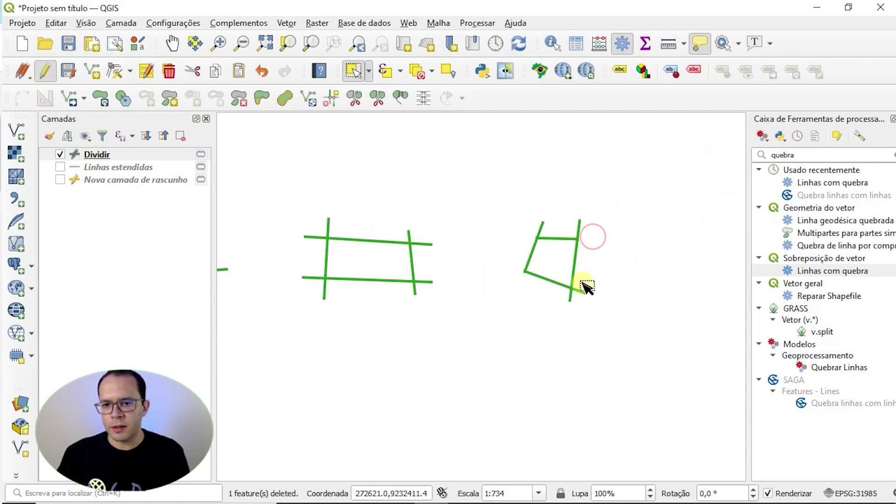
{"action": "key", "text": "Delete"}
{"action": "left_click_drag", "start_coordinate": [556, 299], "coordinate": [579, 309]}
{"action": "key", "text": "Delete"}
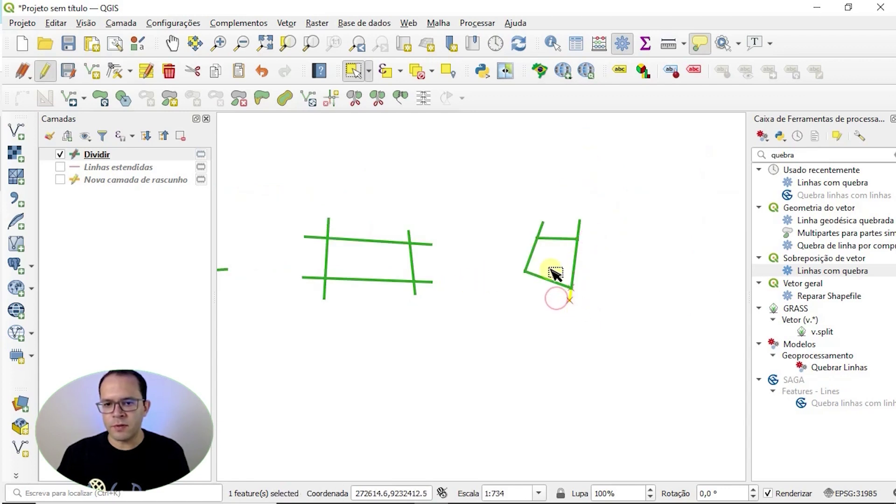
{"action": "left_click_drag", "start_coordinate": [532, 213], "coordinate": [583, 229]}
{"action": "key", "text": "Delete"}
{"action": "key", "text": "Delete"}
- Delete the rectangle's overhangs at the upper end of its left side and the left ends of both horizontal lines
{"action": "left_click_drag", "start_coordinate": [319, 206], "coordinate": [353, 232]}
{"action": "key", "text": "Delete"}
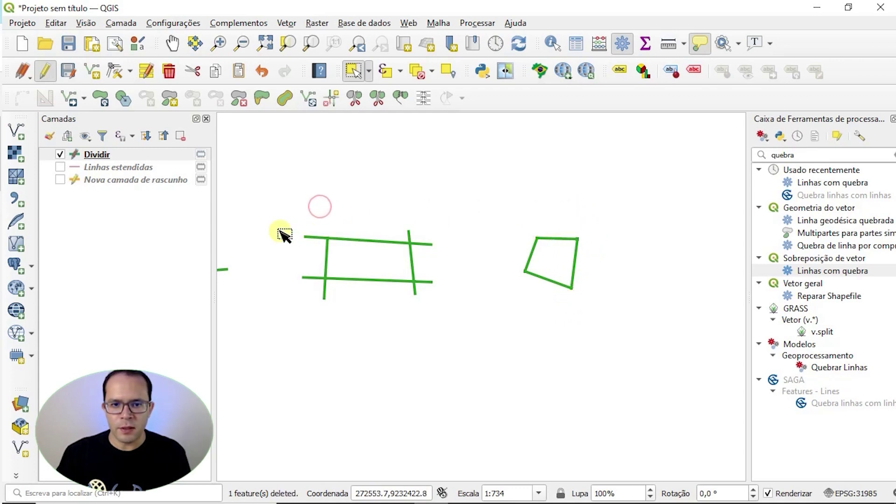
{"action": "left_click_drag", "start_coordinate": [286, 222], "coordinate": [318, 256]}
{"action": "key", "text": "Delete"}
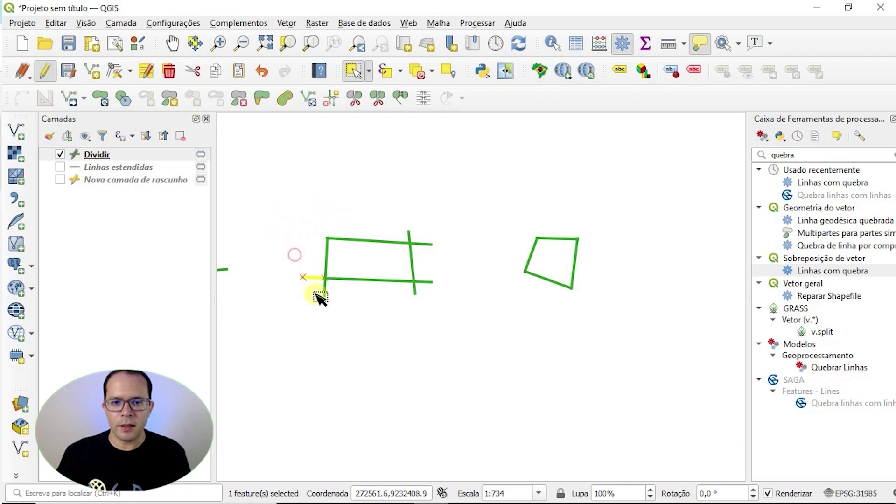
- Delete the two overhanging segments at the lower-left corner of the triangle
{"action": "key", "text": "Left"}
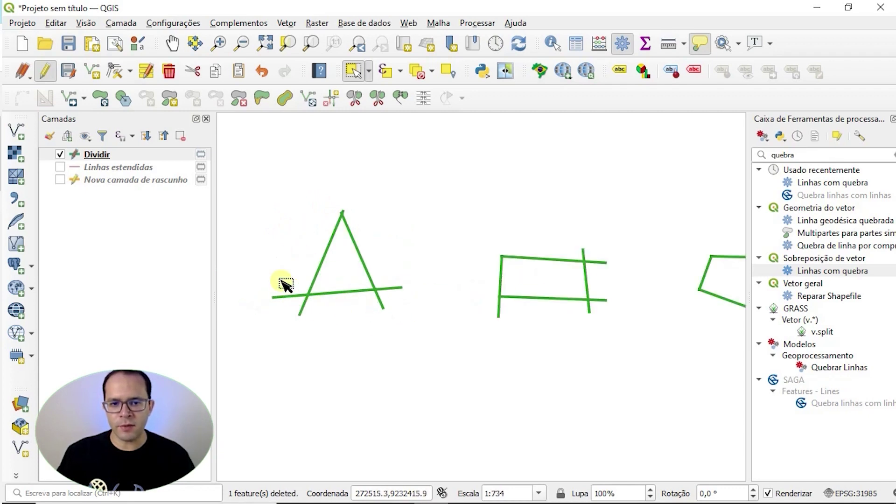
{"action": "left_click_drag", "start_coordinate": [283, 283], "coordinate": [294, 301]}
{"action": "key", "text": "Delete"}
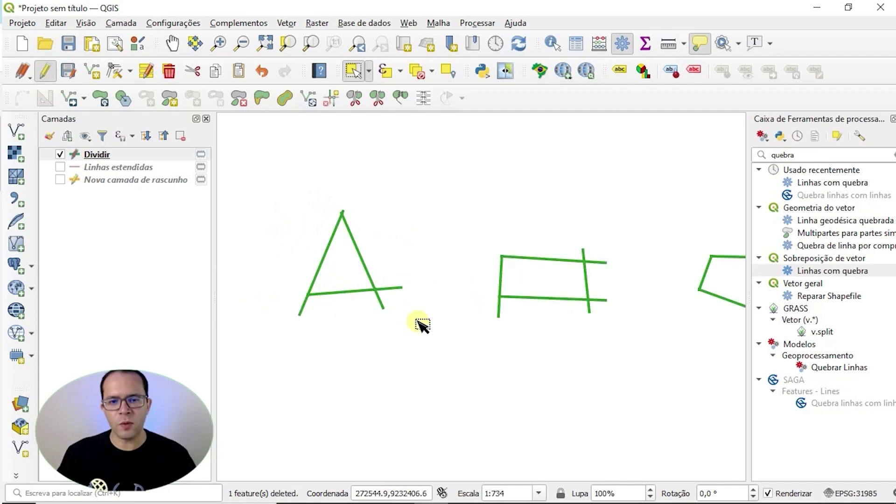
{"action": "left_click_drag", "start_coordinate": [286, 307], "coordinate": [312, 326]}
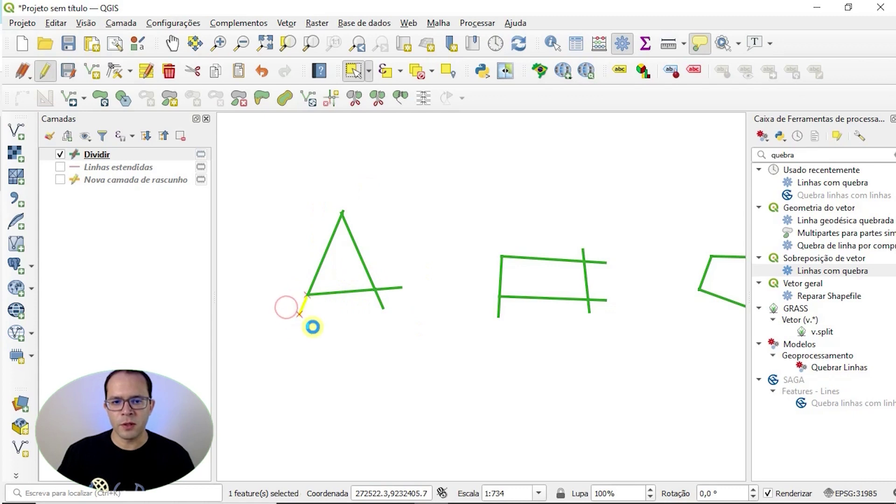
{"action": "scroll", "coordinate": [344, 200], "scroll_direction": "up", "scroll_amount": 1}
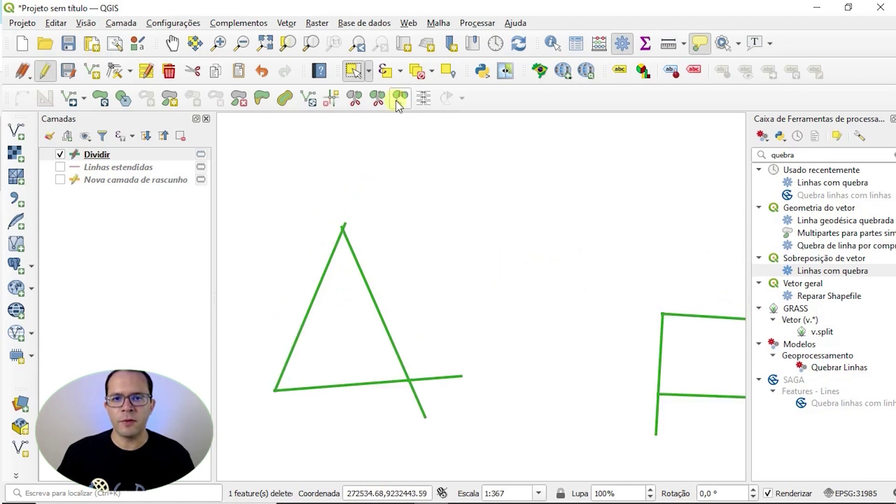
- Select the Dividir features matching the expression $length < 3.5 and move the expression dialog away from the map
{"action": "left_click", "coordinate": [385, 71]}
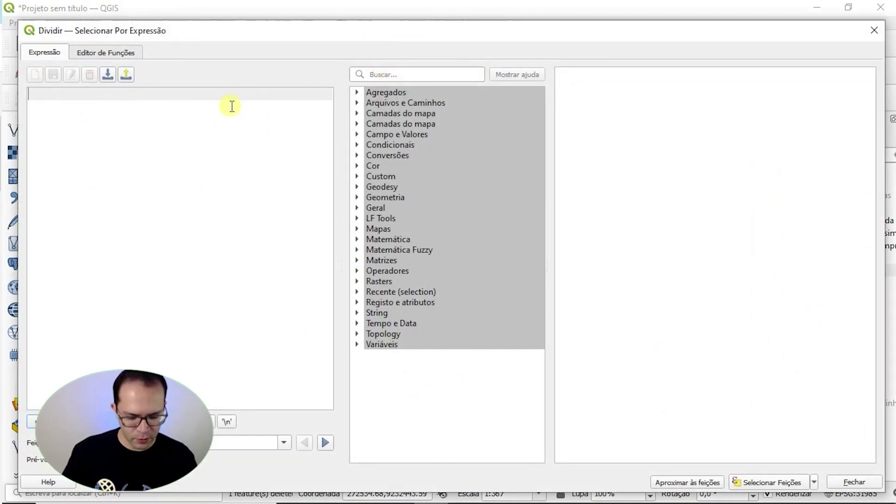
{"action": "type", "text": "$len"}
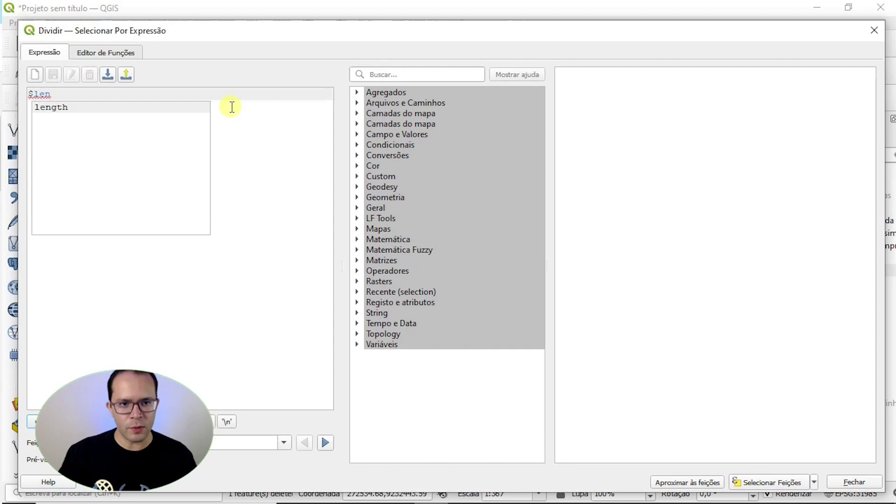
{"action": "double_click", "coordinate": [149, 108]}
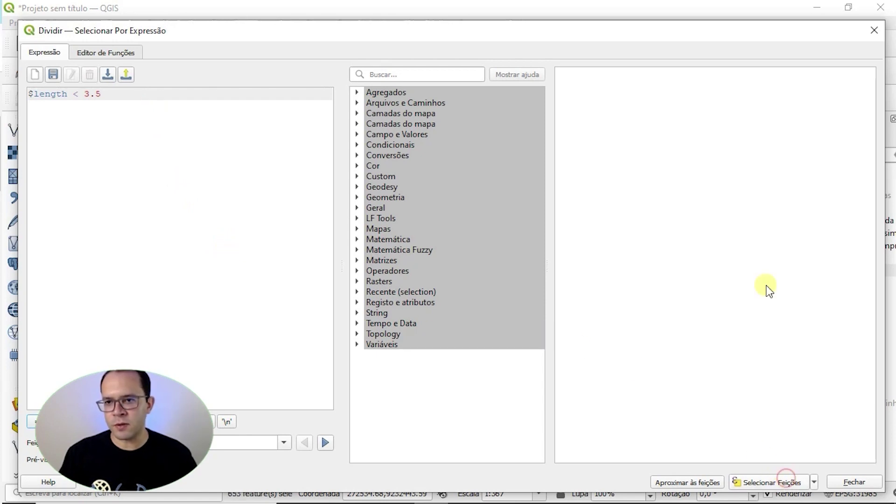
{"action": "left_click_drag", "start_coordinate": [719, 39], "coordinate": [560, 476]}
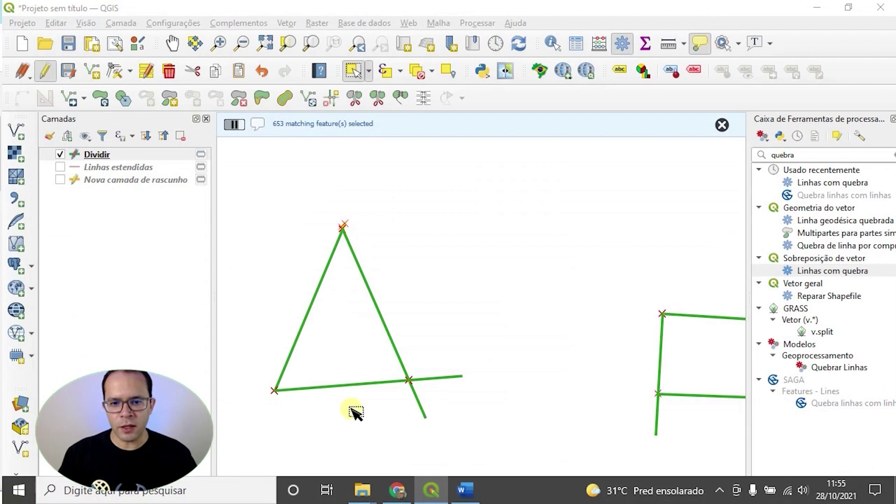
- Check the selected short segments around the triangle and rectangle, and delete the whole selection, including features outside the map view
{"action": "scroll", "coordinate": [359, 406], "scroll_direction": "up", "scroll_amount": 1}
{"action": "scroll", "coordinate": [416, 373], "scroll_direction": "down", "scroll_amount": 1}
{"action": "scroll", "coordinate": [372, 206], "scroll_direction": "up", "scroll_amount": 4}
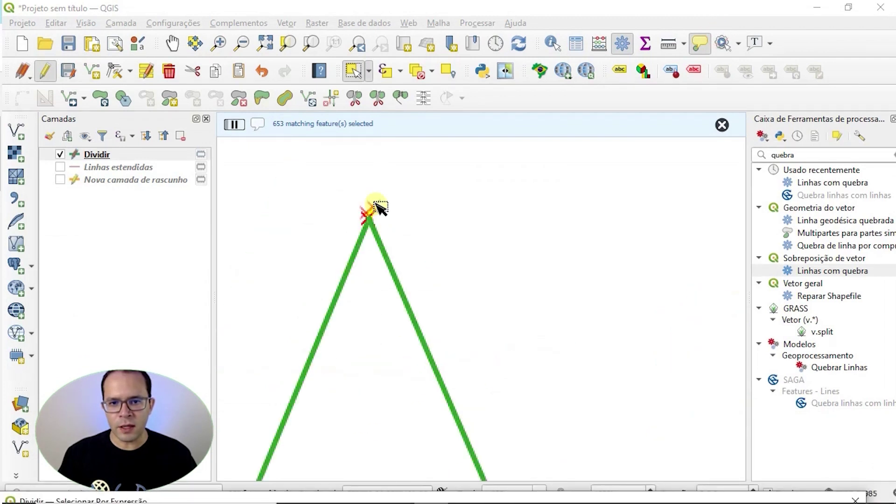
{"action": "scroll", "coordinate": [318, 231], "scroll_direction": "down", "scroll_amount": 2}
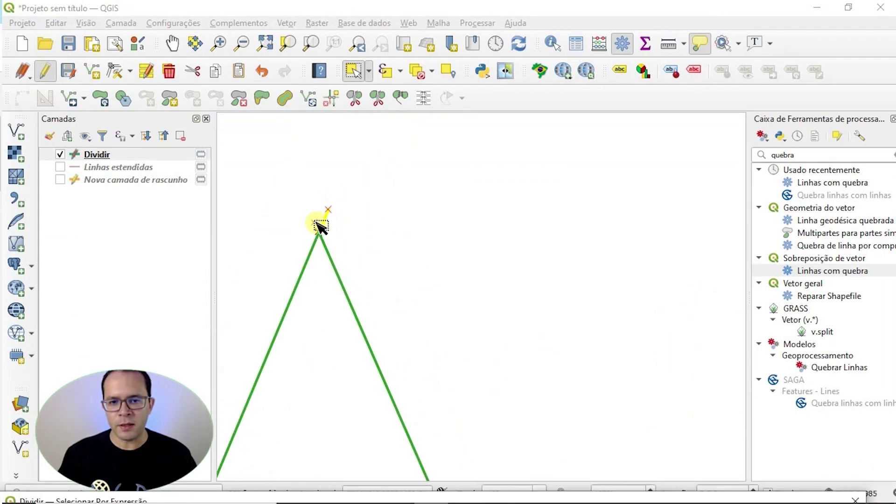
{"action": "scroll", "coordinate": [344, 220], "scroll_direction": "down", "scroll_amount": 3}
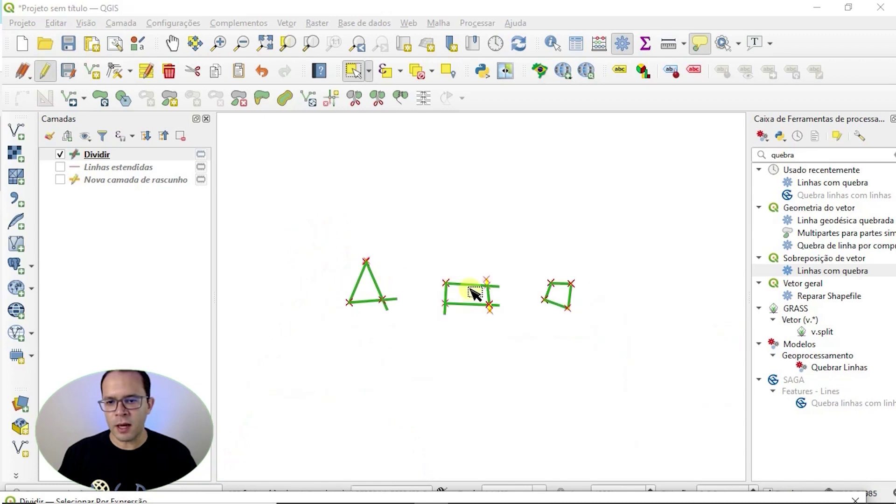
{"action": "scroll", "coordinate": [495, 282], "scroll_direction": "up", "scroll_amount": 2}
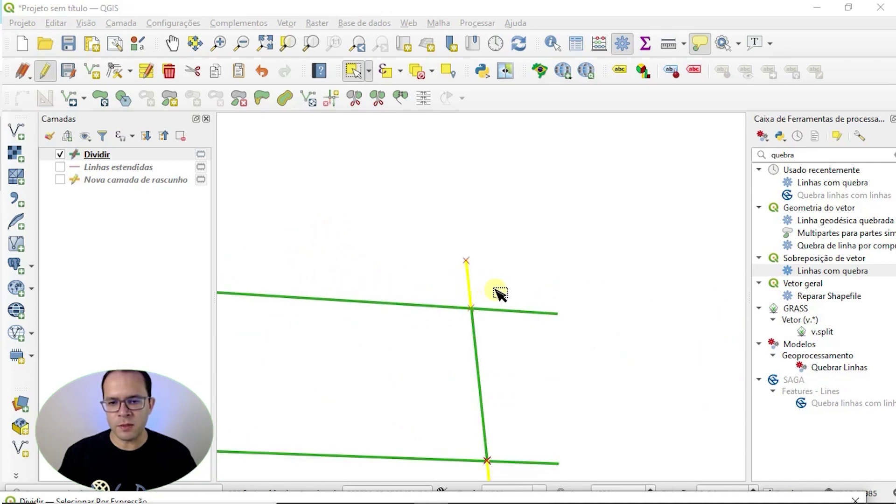
{"action": "scroll", "coordinate": [500, 294], "scroll_direction": "down", "scroll_amount": 1}
{"action": "scroll", "coordinate": [310, 297], "scroll_direction": "up", "scroll_amount": 1}
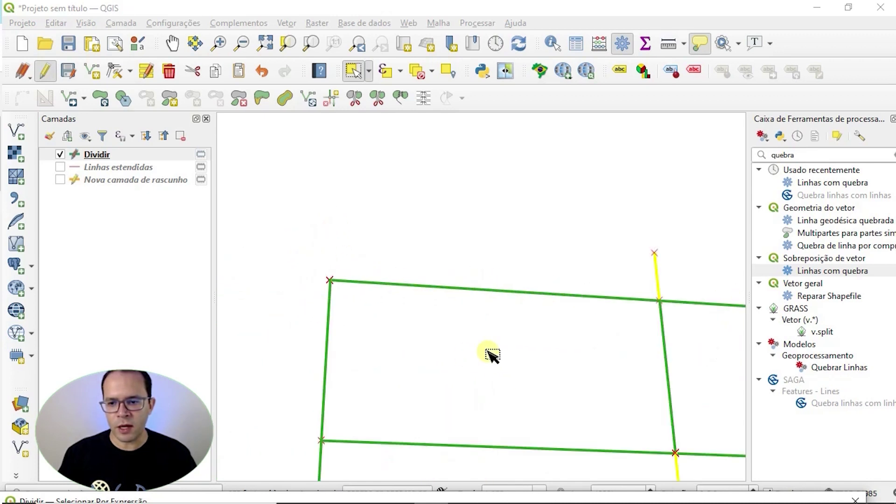
{"action": "scroll", "coordinate": [490, 355], "scroll_direction": "down", "scroll_amount": 2}
{"action": "scroll", "coordinate": [534, 386], "scroll_direction": "up", "scroll_amount": 2}
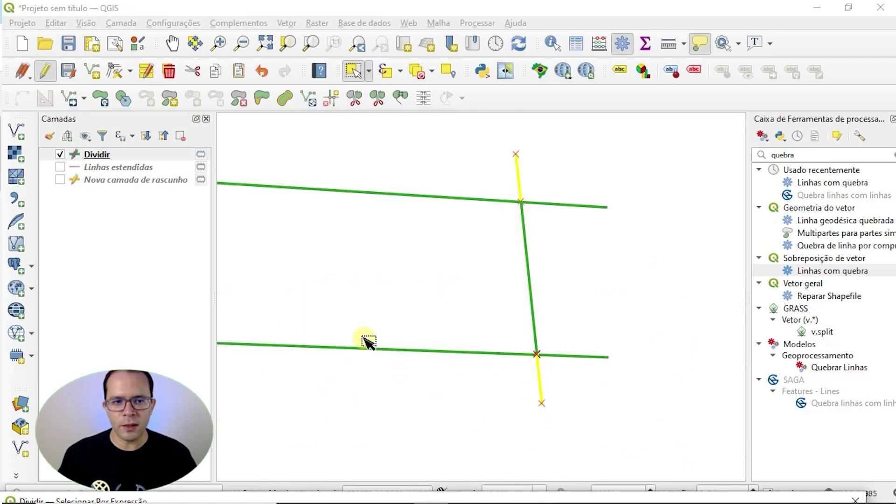
{"action": "left_click", "coordinate": [169, 73]}
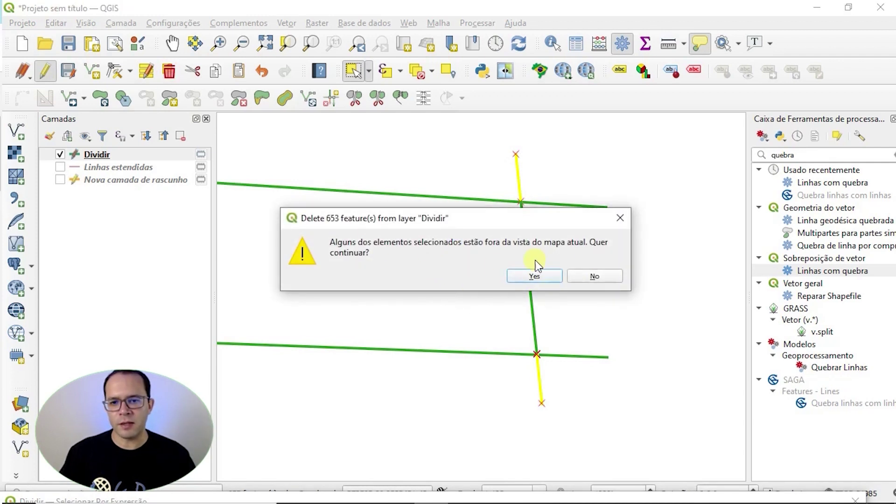
{"action": "left_click", "coordinate": [534, 276]}
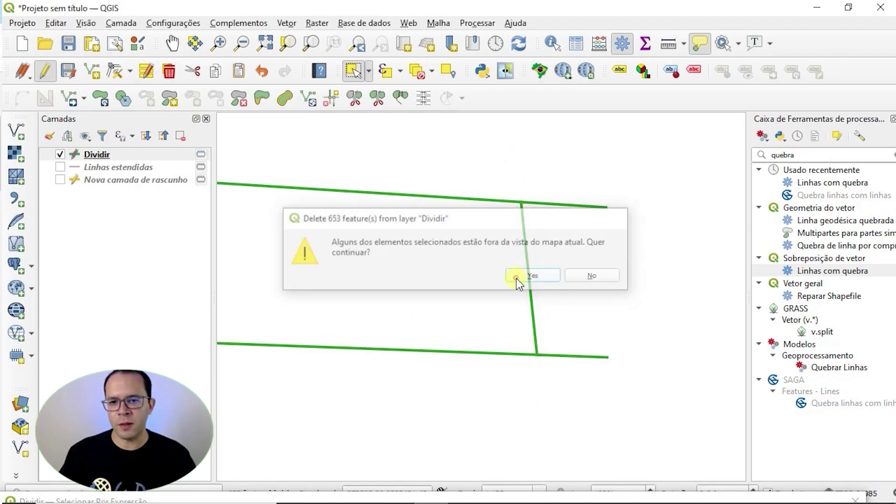
- Delete the remaining overhangs at the rectangle's lower-left corner and right ends and at the triangle's lower-right corner, and check the closed outlines
{"action": "scroll", "coordinate": [455, 318], "scroll_direction": "down", "scroll_amount": 2}
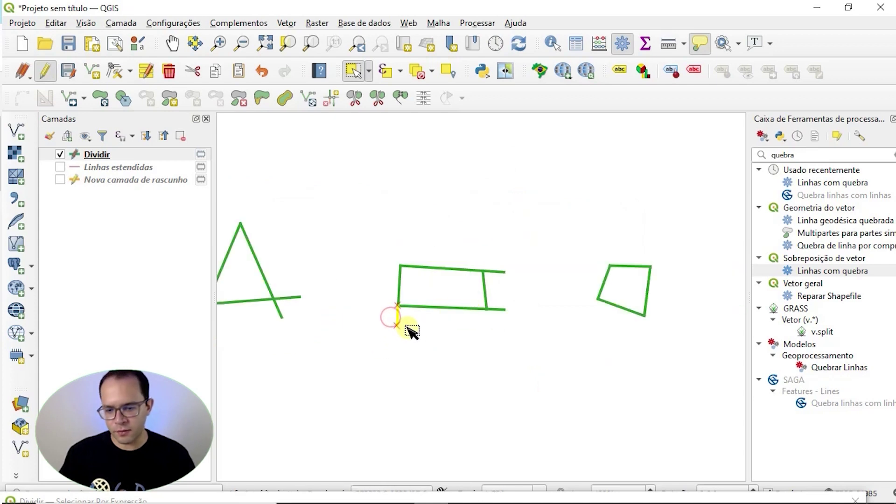
{"action": "left_click", "coordinate": [493, 301]}
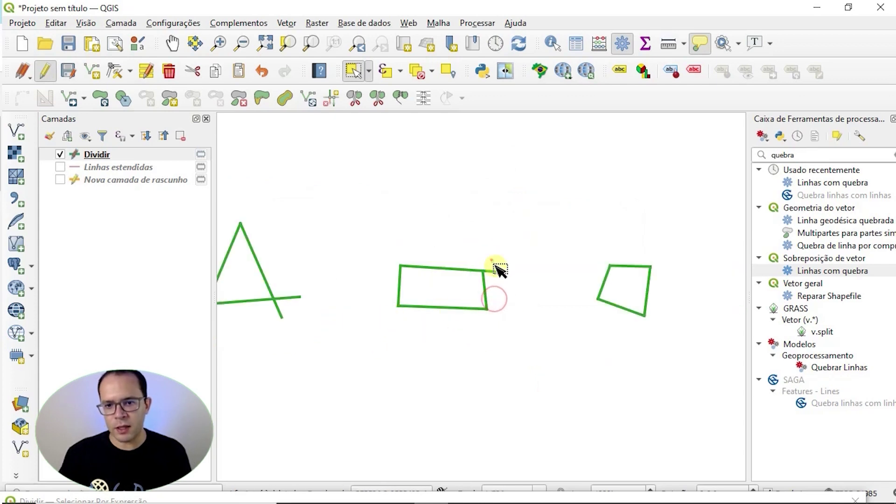
{"action": "left_click", "coordinate": [491, 260]}
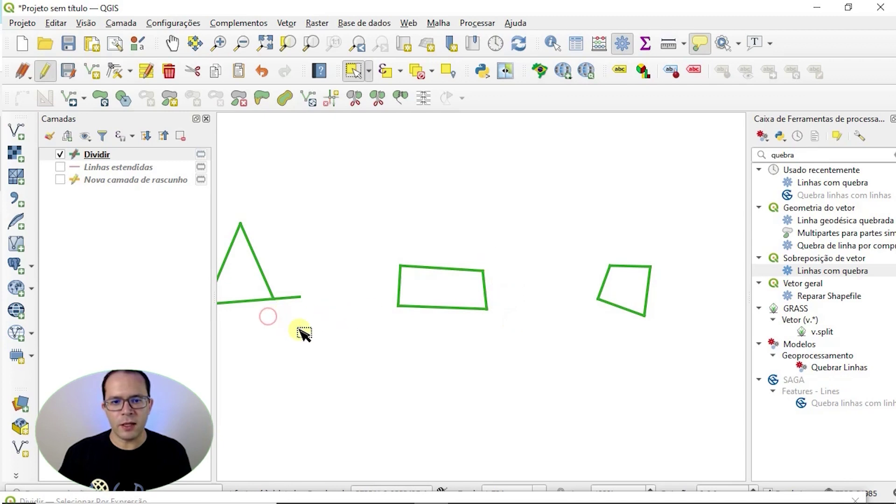
{"action": "left_click", "coordinate": [292, 298]}
{"action": "scroll", "coordinate": [391, 355], "scroll_direction": "down", "scroll_amount": 1}
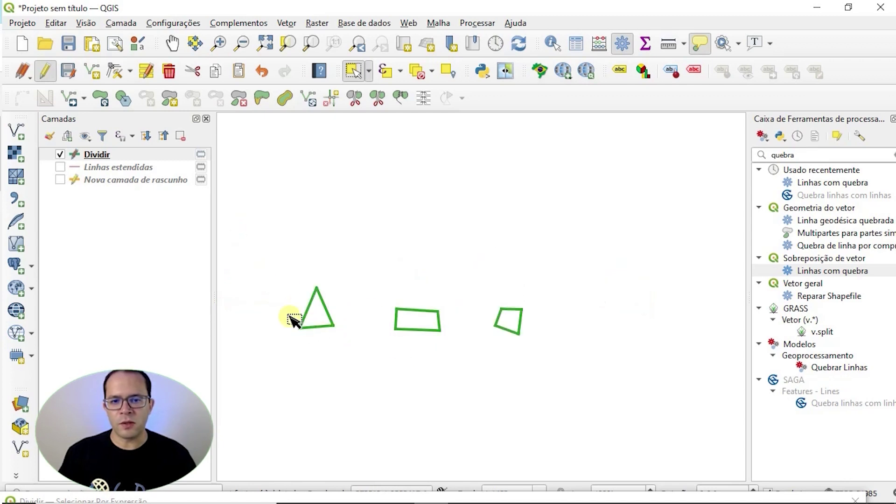
{"action": "scroll", "coordinate": [292, 317], "scroll_direction": "up", "scroll_amount": 1}
{"action": "scroll", "coordinate": [311, 347], "scroll_direction": "up", "scroll_amount": 1}
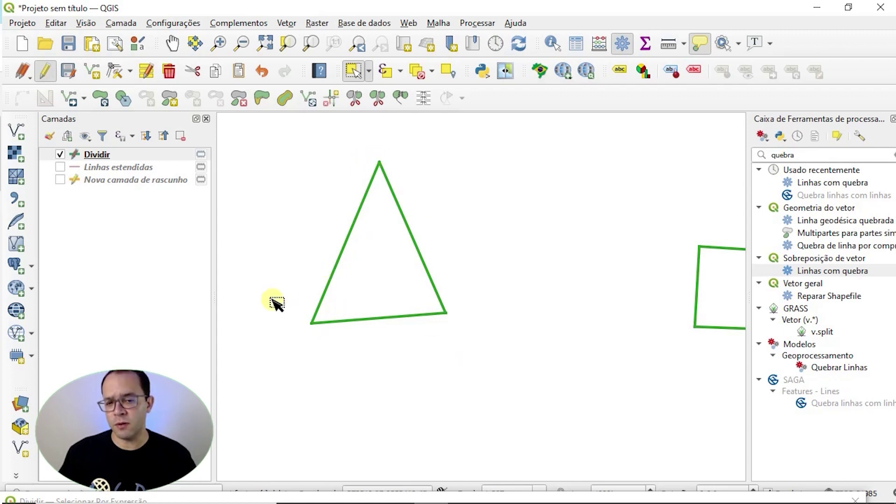
{"action": "scroll", "coordinate": [274, 302], "scroll_direction": "down", "scroll_amount": 1}
{"action": "scroll", "coordinate": [367, 341], "scroll_direction": "down", "scroll_amount": 1}
{"action": "scroll", "coordinate": [394, 344], "scroll_direction": "up", "scroll_amount": 1}
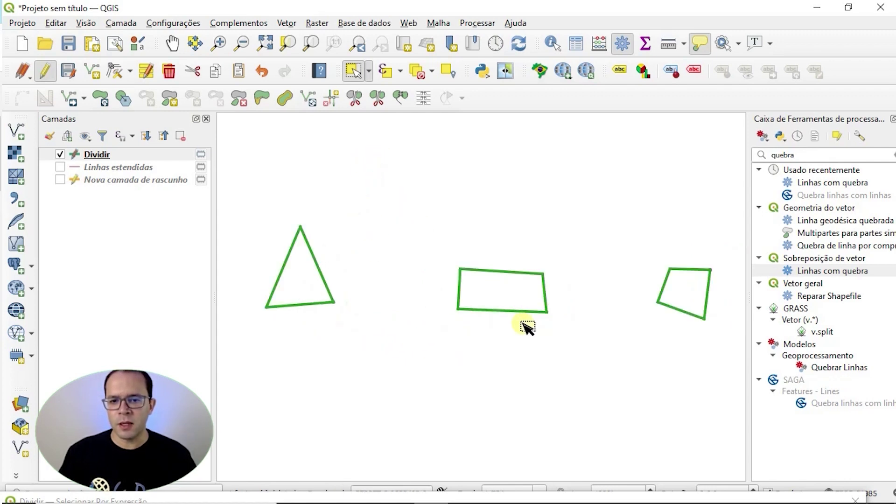